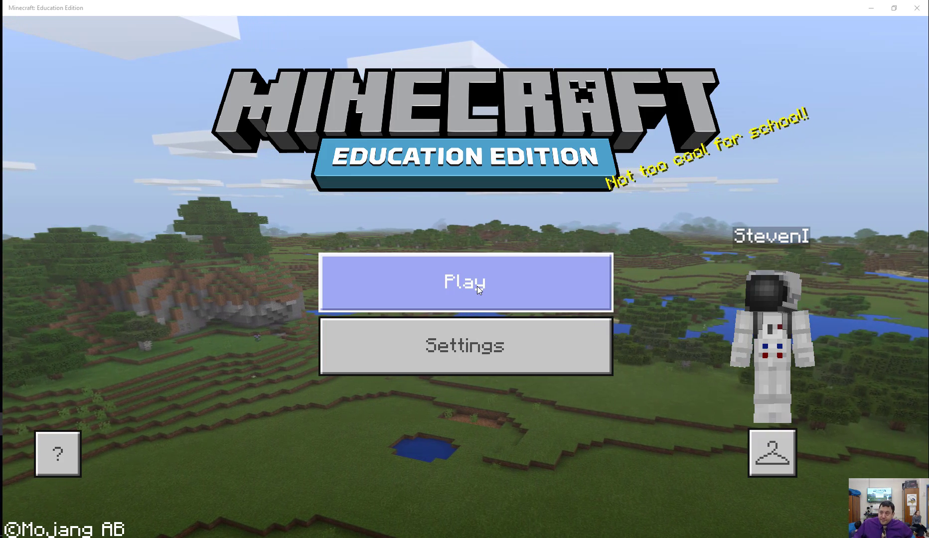
# Start a blank new world and name it 'MEE demo'
pyautogui.click(477, 286)
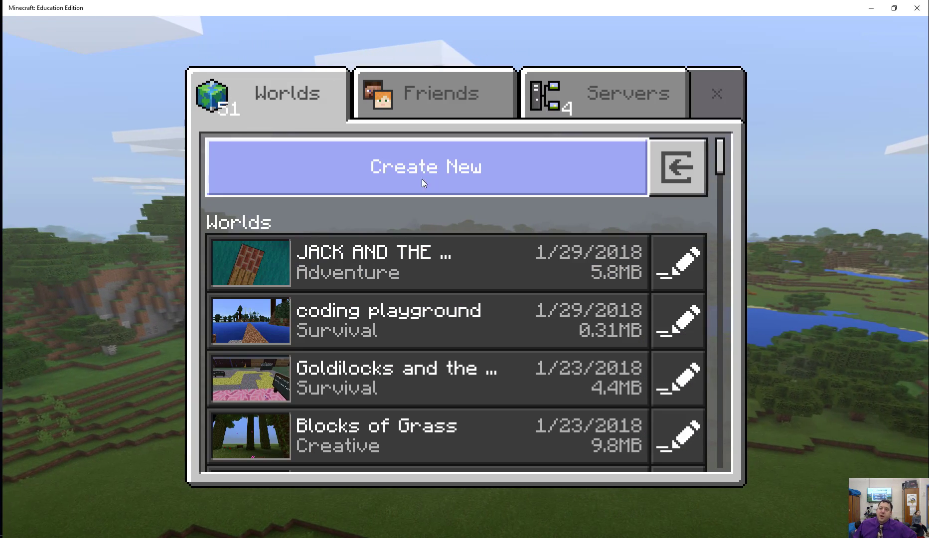
pyautogui.click(426, 166)
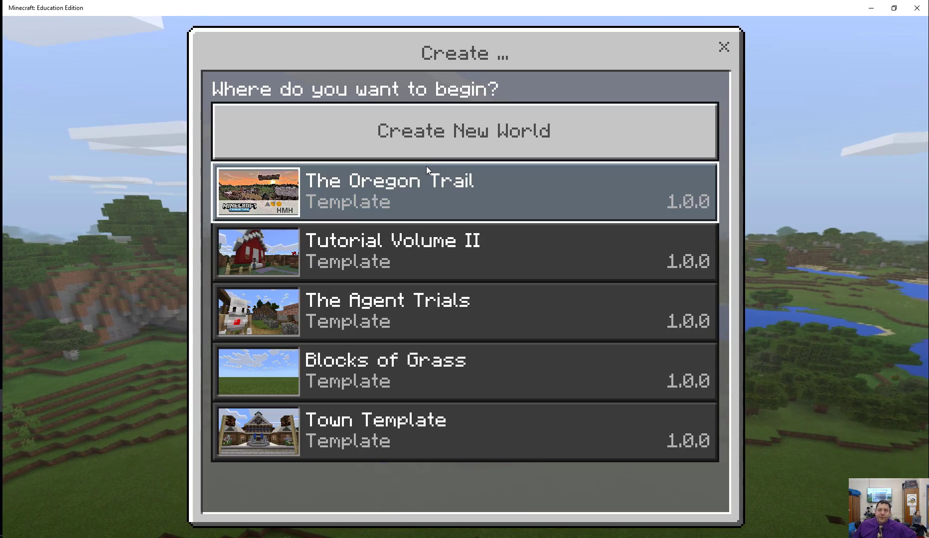
pyautogui.click(391, 134)
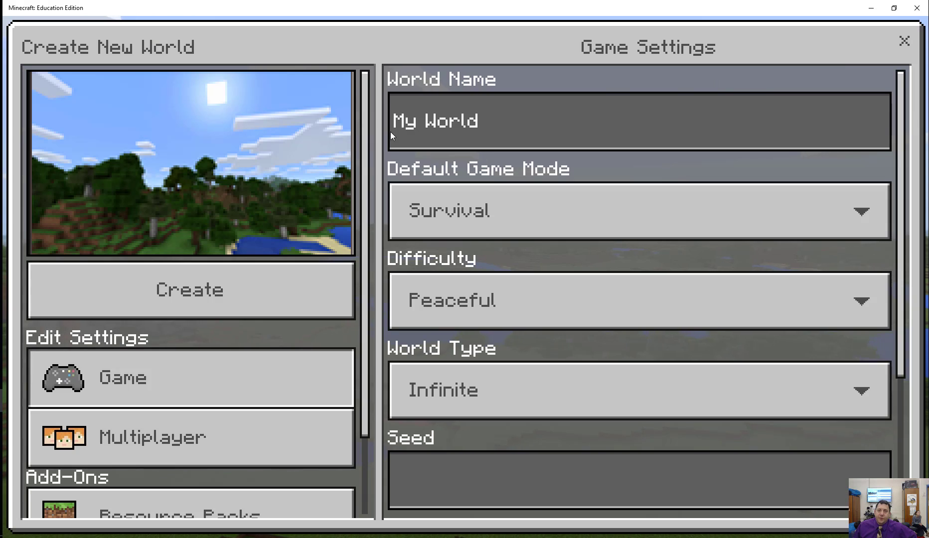
pyautogui.click(630, 121)
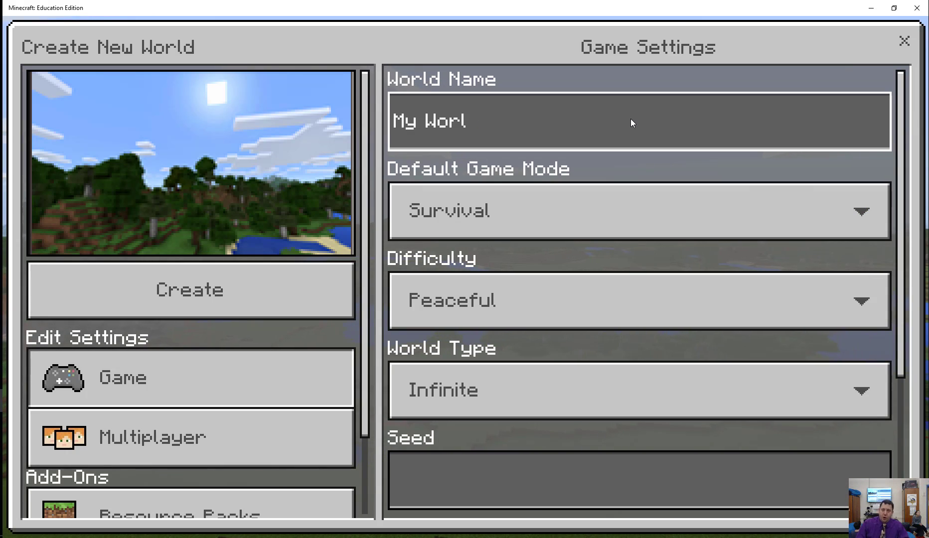
pyautogui.write('MEE demo')
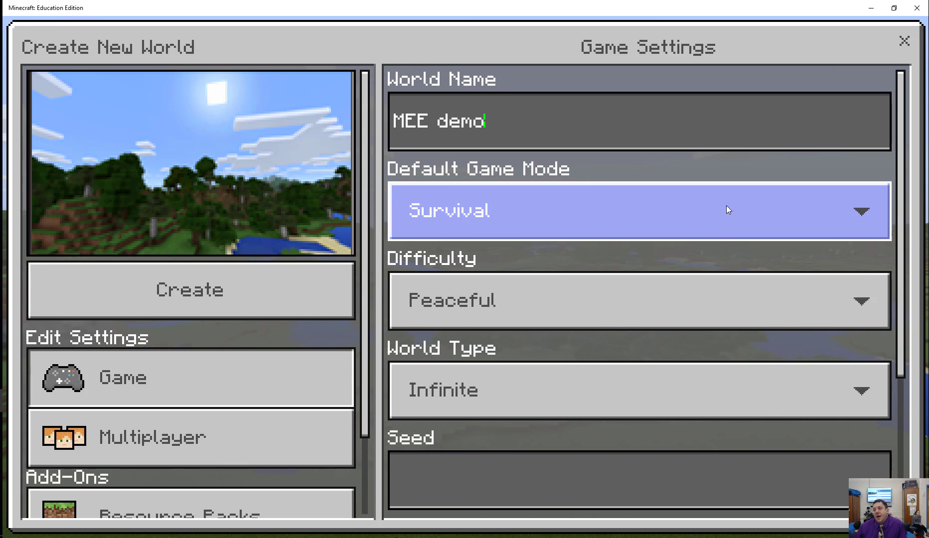
# Keep the game mode at Survival and the difficulty at Peaceful
pyautogui.click(726, 222)
pyautogui.click(723, 170)
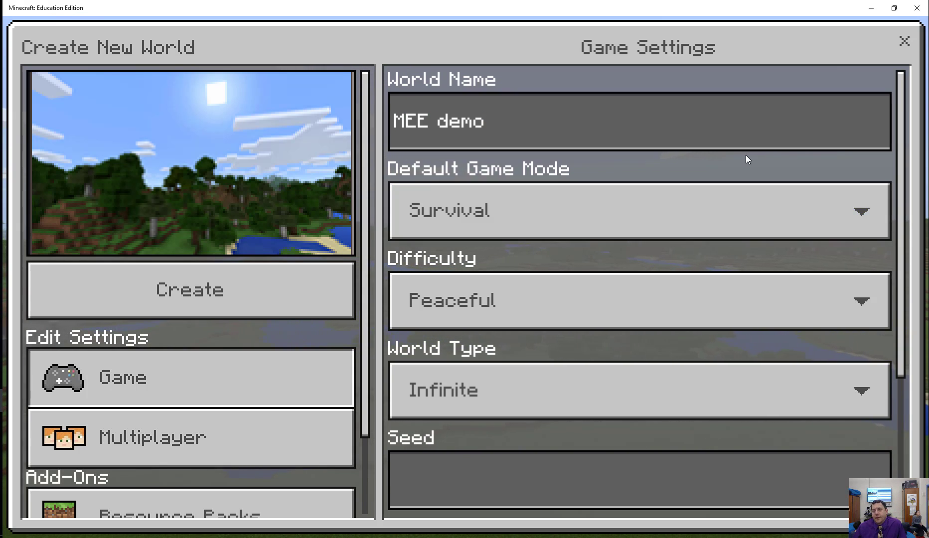
pyautogui.scroll(-2, 590, 305)
pyautogui.scroll(2, 592, 308)
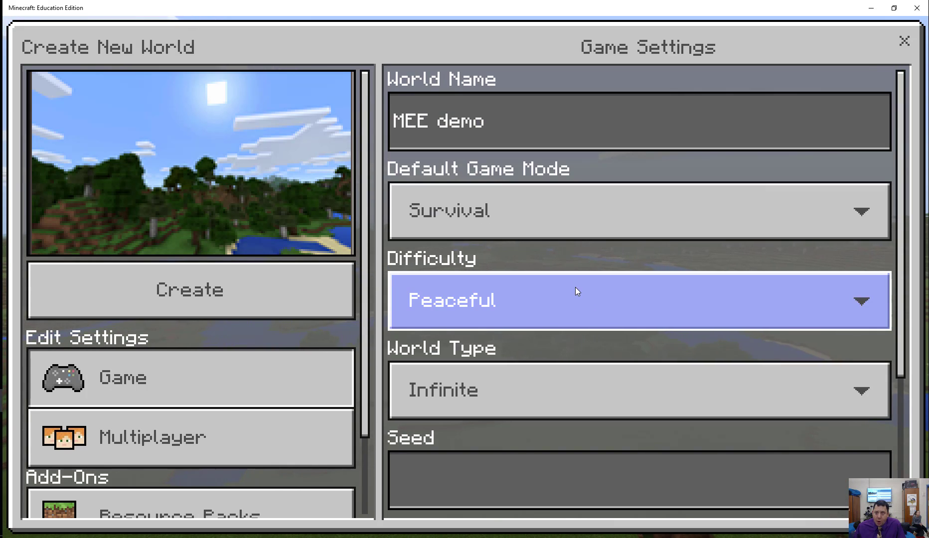
pyautogui.click(575, 289)
pyautogui.click(581, 261)
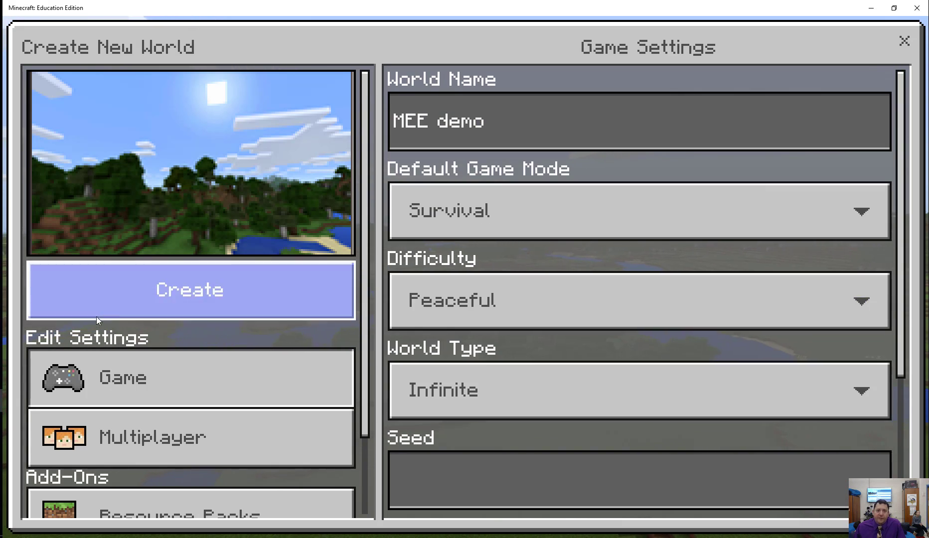
# Turn on Activate Cheats, Show Coordinates and Show Classroom Settings
pyautogui.scroll(-5, 788, 436)
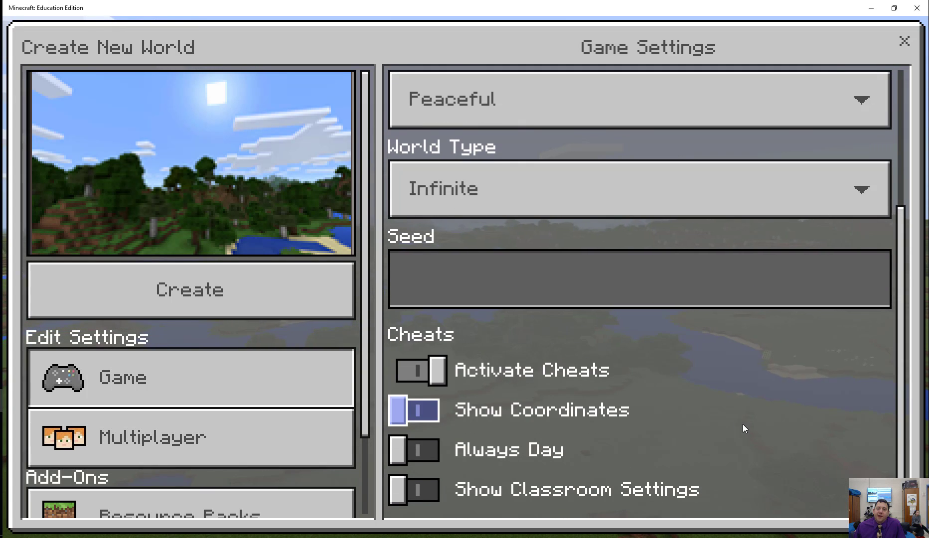
pyautogui.click(434, 382)
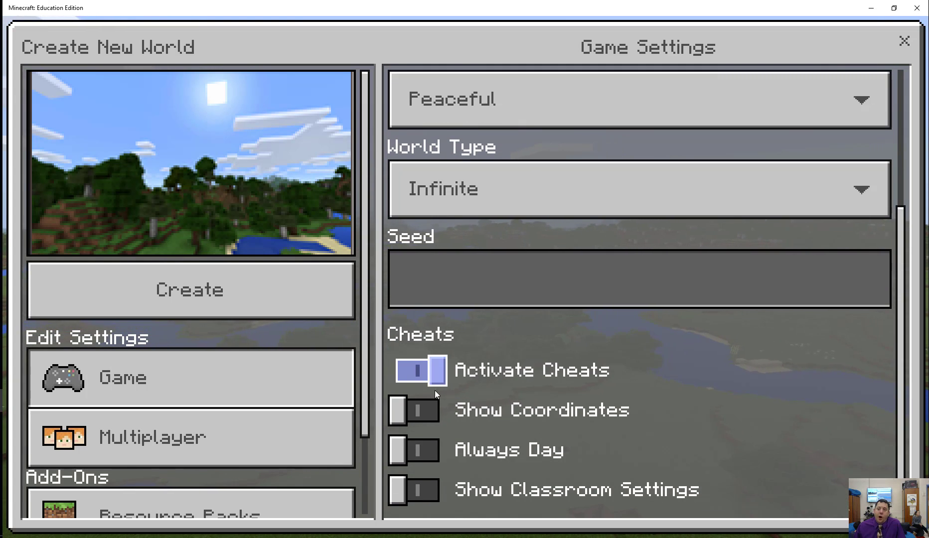
pyautogui.click(399, 413)
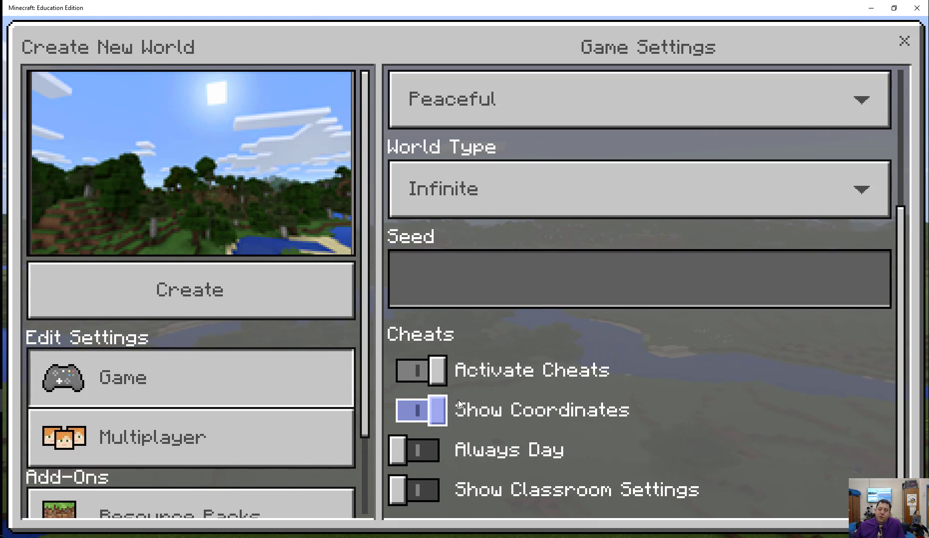
pyautogui.click(398, 492)
# Create the MEE demo world and load into it
pyautogui.scroll(-5, 518, 424)
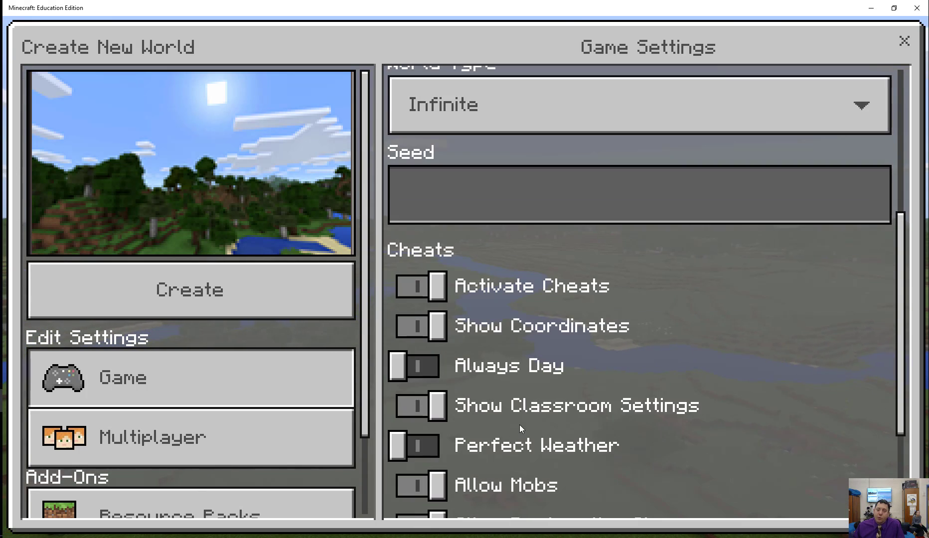
pyautogui.scroll(-2, 524, 421)
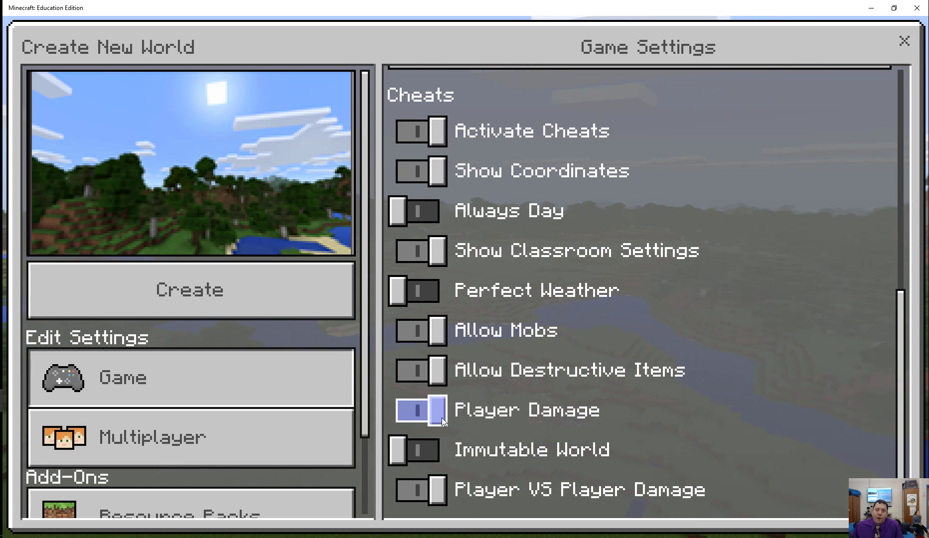
pyautogui.click(122, 303)
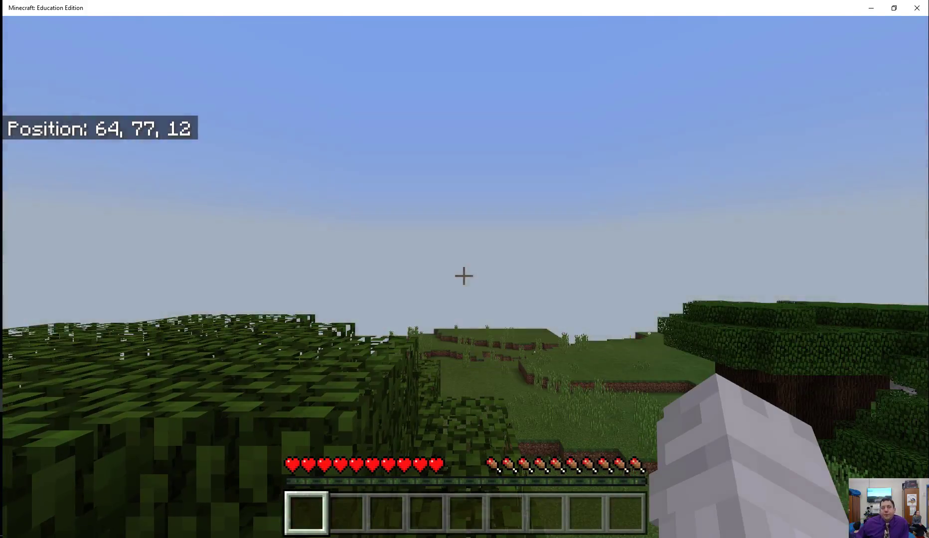
# Walk off the spawn ledge and across the grassy field to 63, 69, 42
pyautogui.moveTo(464, 276)
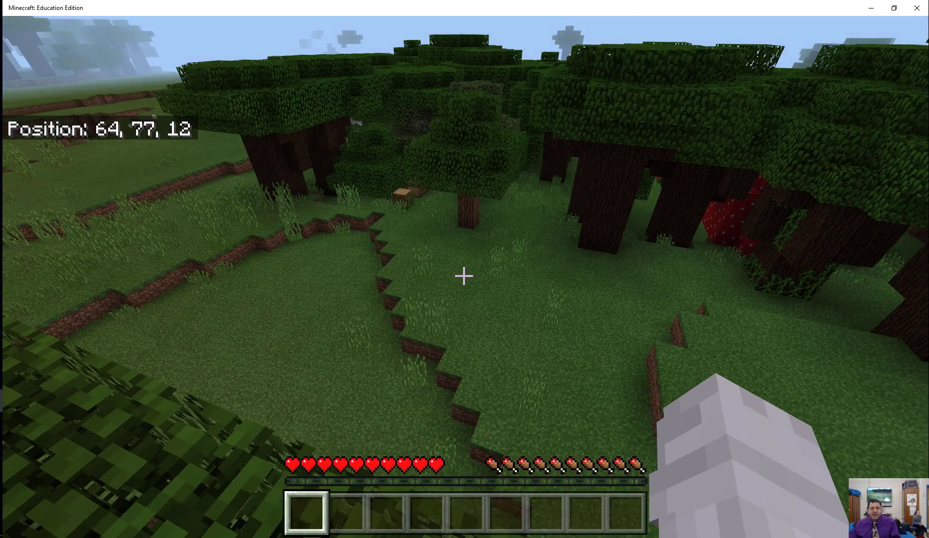
pyautogui.press('w')
pyautogui.press('w')
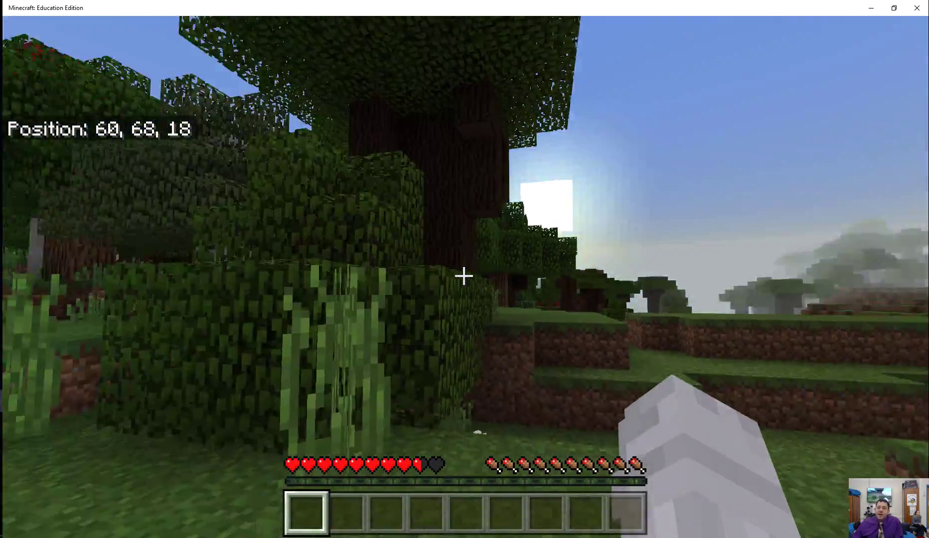
pyautogui.press('w')
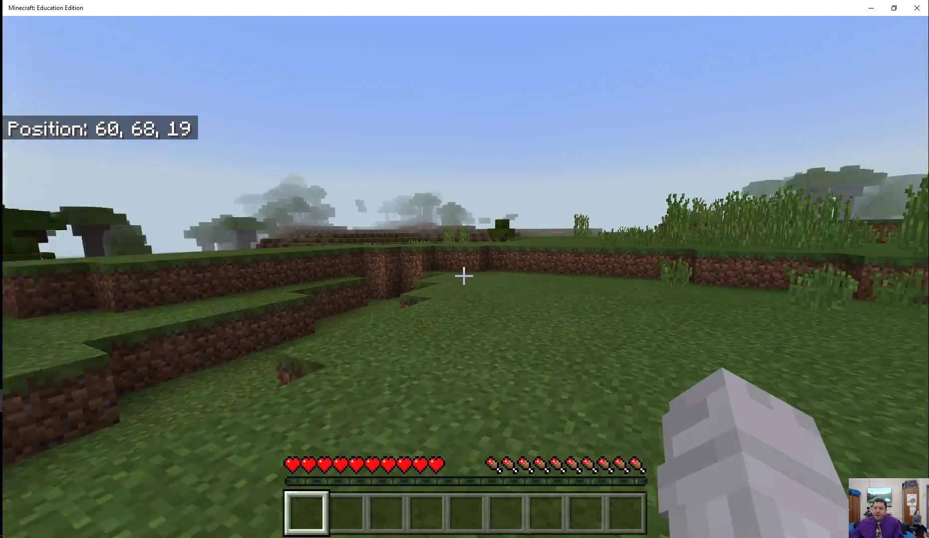
pyautogui.press('w')
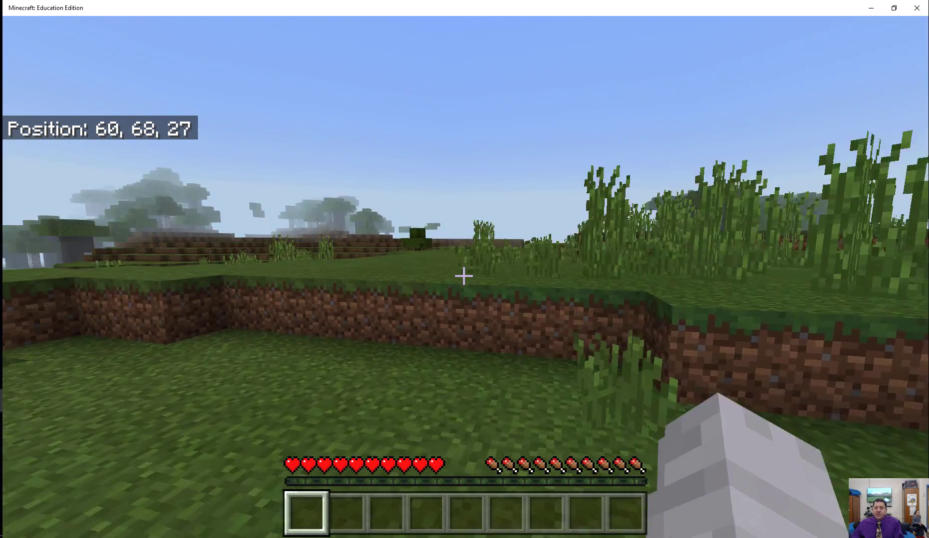
pyautogui.press('w')
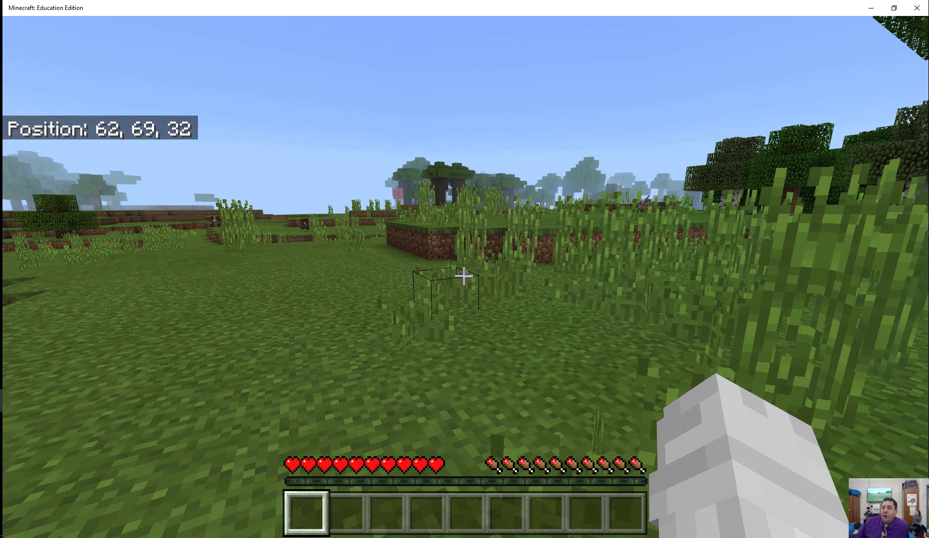
# Walk a little further, then run 'gamemode c' to switch to Creative mode
pyautogui.press('w')
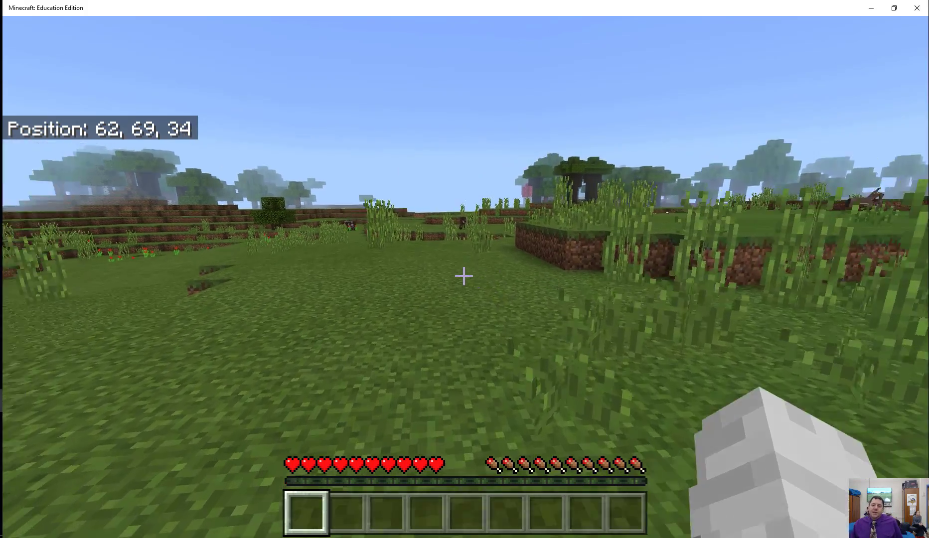
pyautogui.press('w')
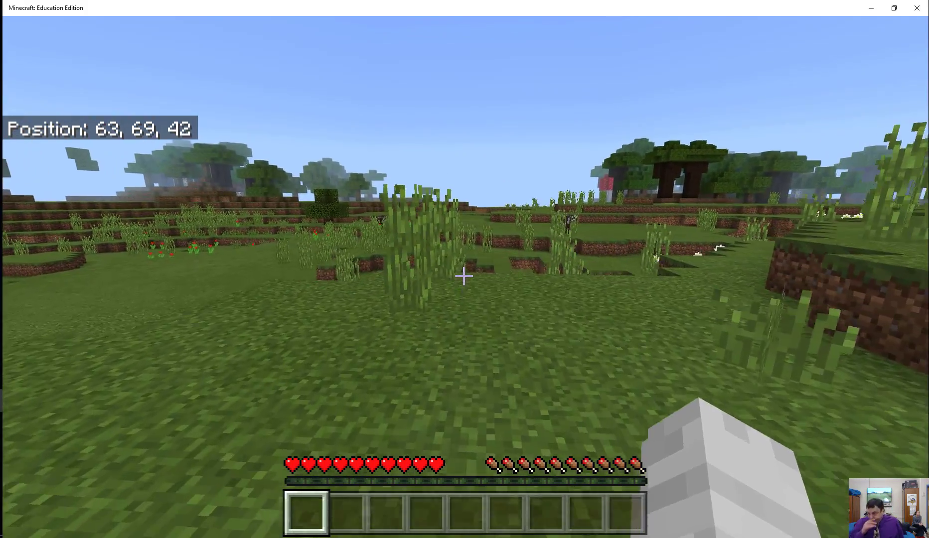
pyautogui.press('/')
pyautogui.write('g')
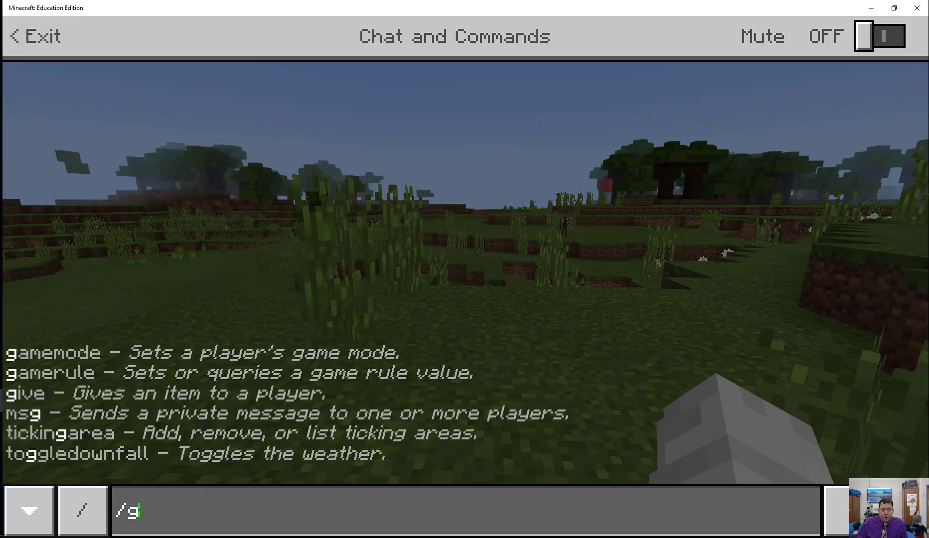
pyautogui.write('amemode c')
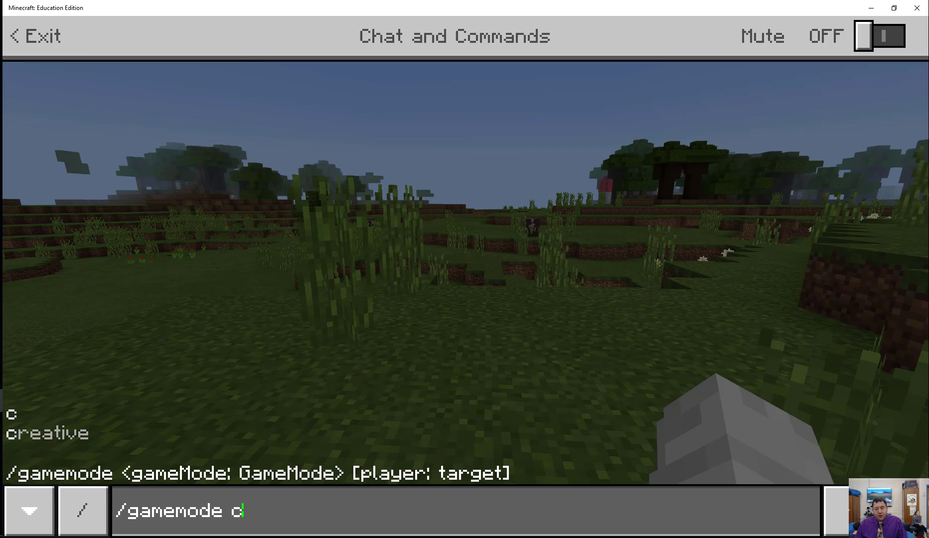
pyautogui.press('Return')
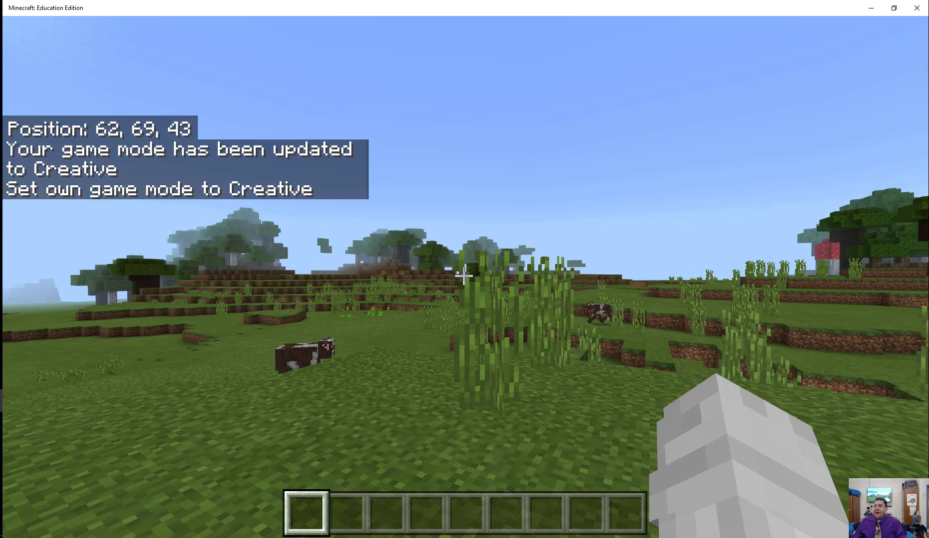
pyautogui.press('e')
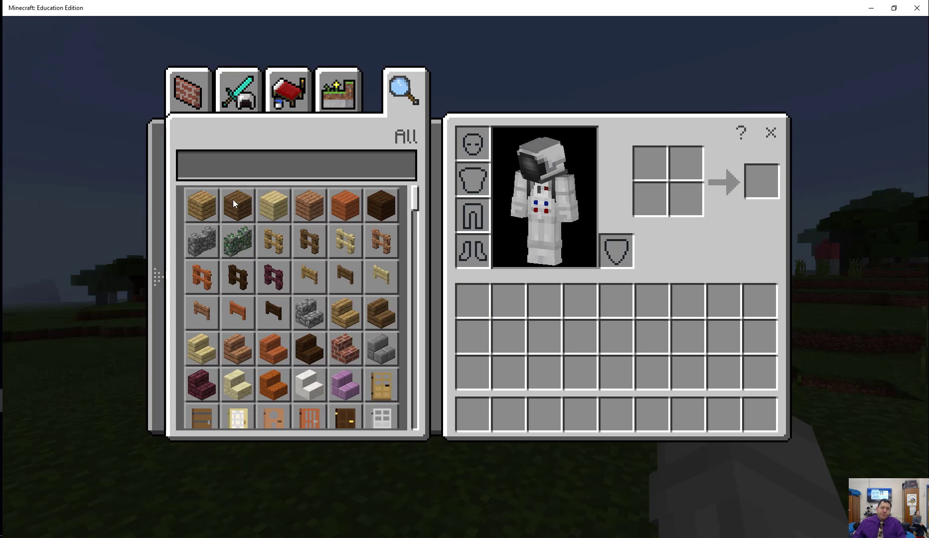
# Search the creative inventory for 'camera' and put the cameras in hotbar slot 1
pyautogui.write('camera')
pyautogui.press('Return')
pyautogui.click(209, 219)
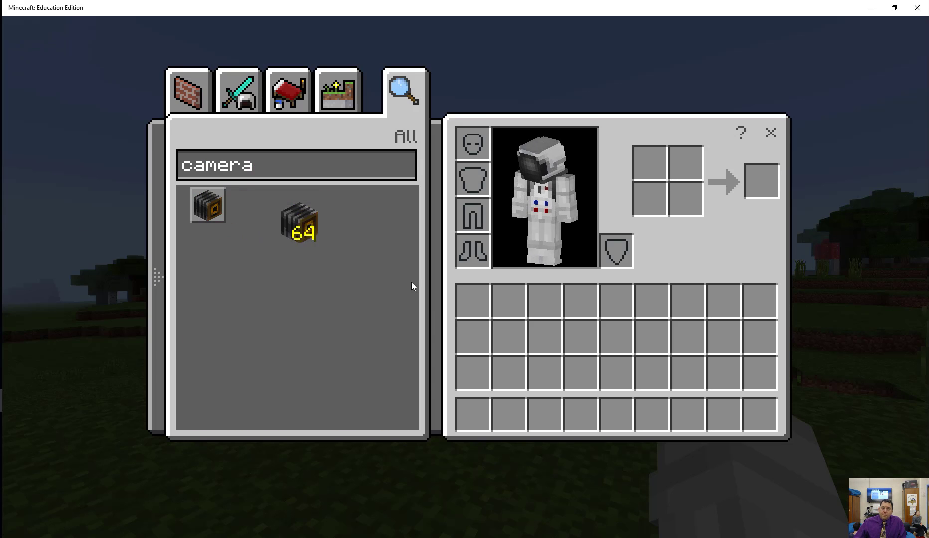
pyautogui.click(484, 422)
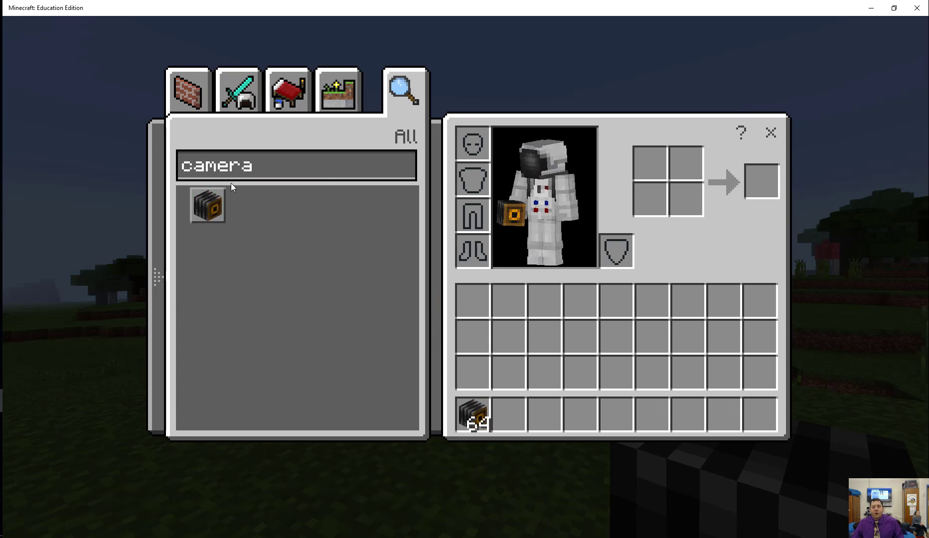
# Search 'portfolio', place the Portfolio in hotbar slot 2, and return to the world
pyautogui.press('BackSpace')
pyautogui.press('BackSpace')
pyautogui.press('BackSpace')
pyautogui.press('BackSpace')
pyautogui.press('BackSpace')
pyautogui.press('BackSpace')
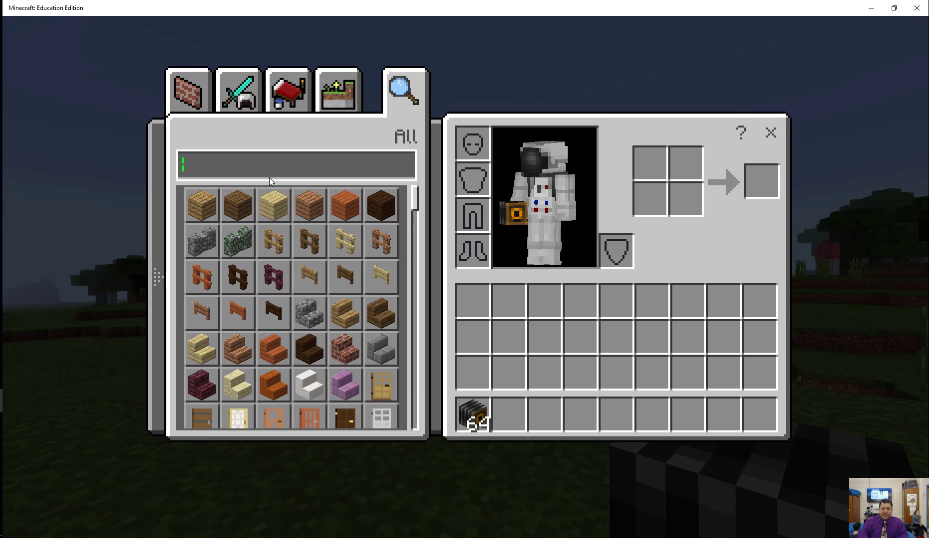
pyautogui.write('portfolio')
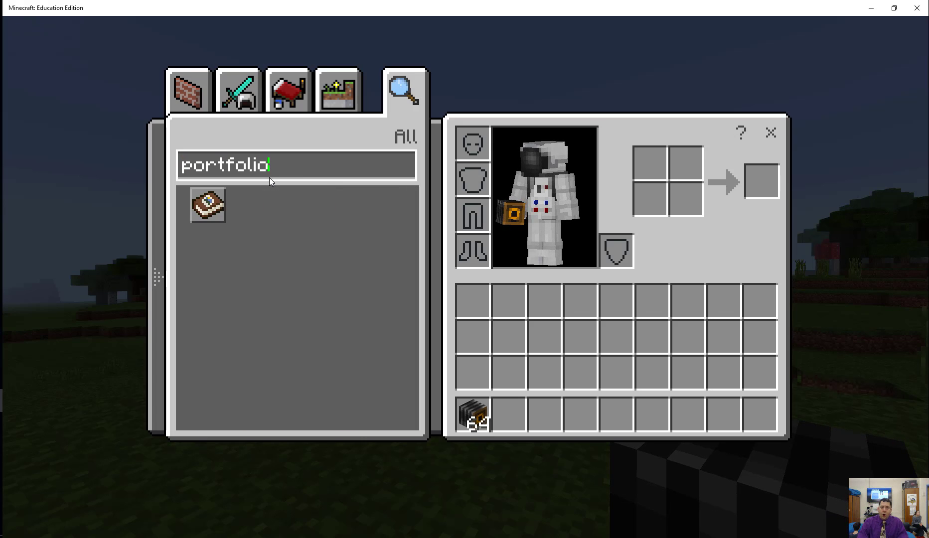
pyautogui.click(208, 205)
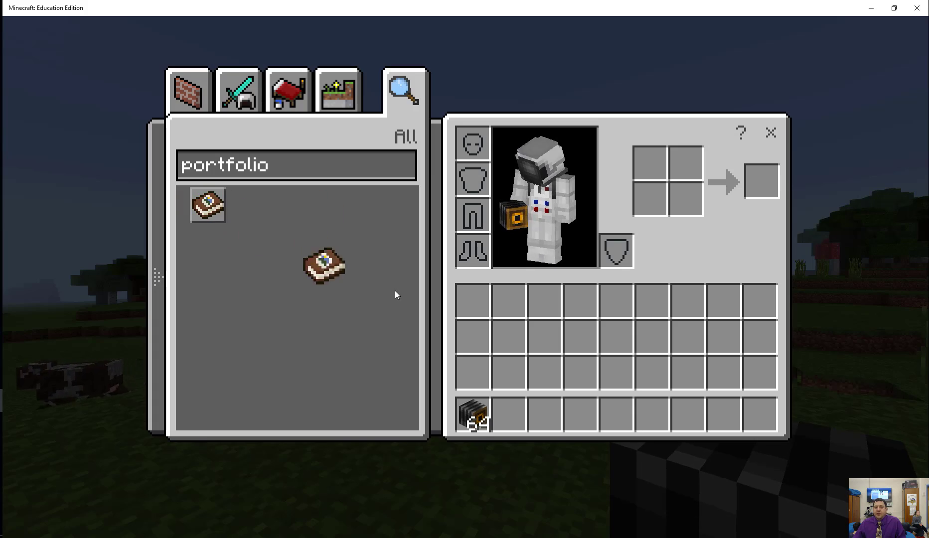
pyautogui.click(507, 412)
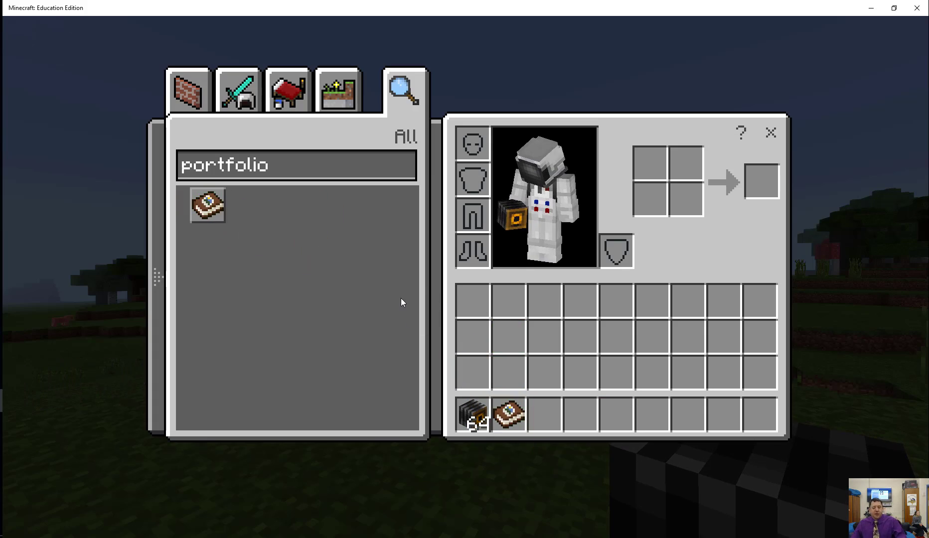
pyautogui.press('Escape')
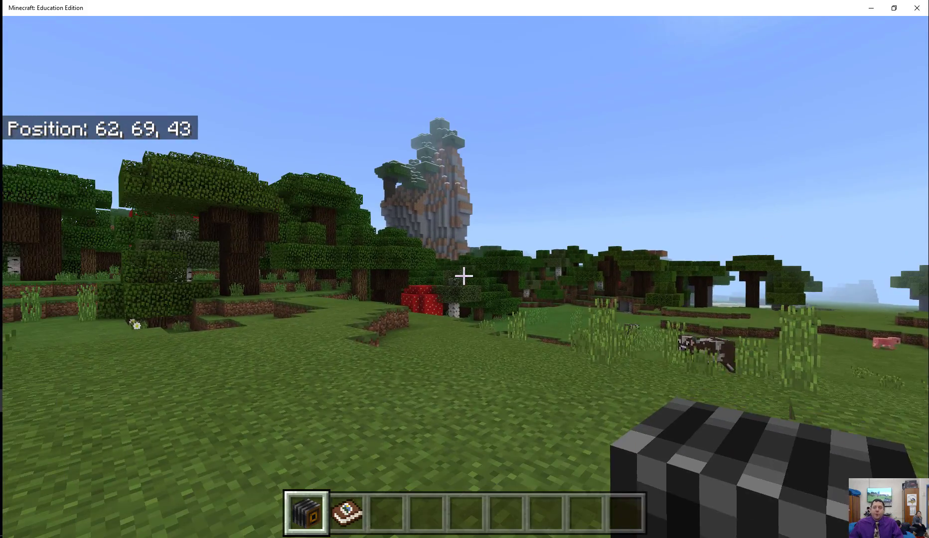
# Walk east through the meadow to stand facing the cow at 107, 64, 32
pyautogui.press('w')
pyautogui.press('w')
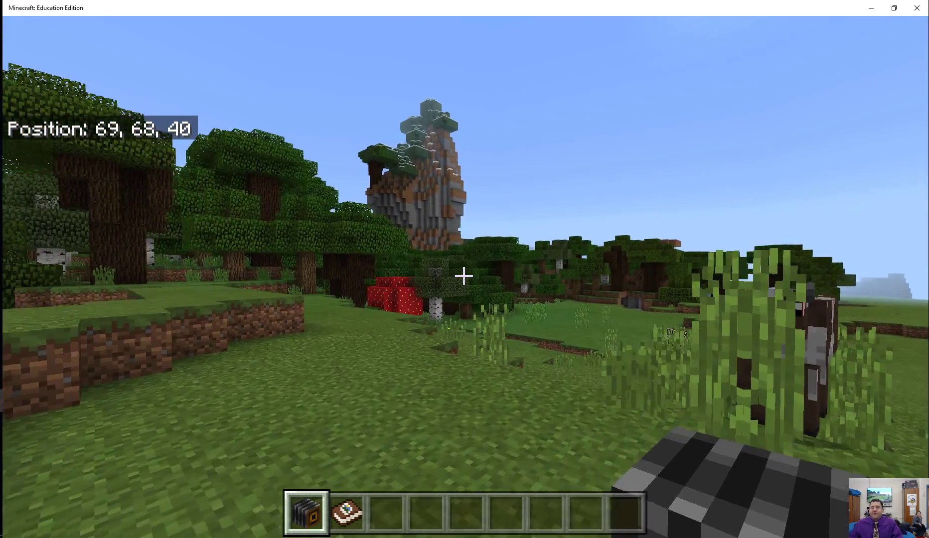
pyautogui.press('w')
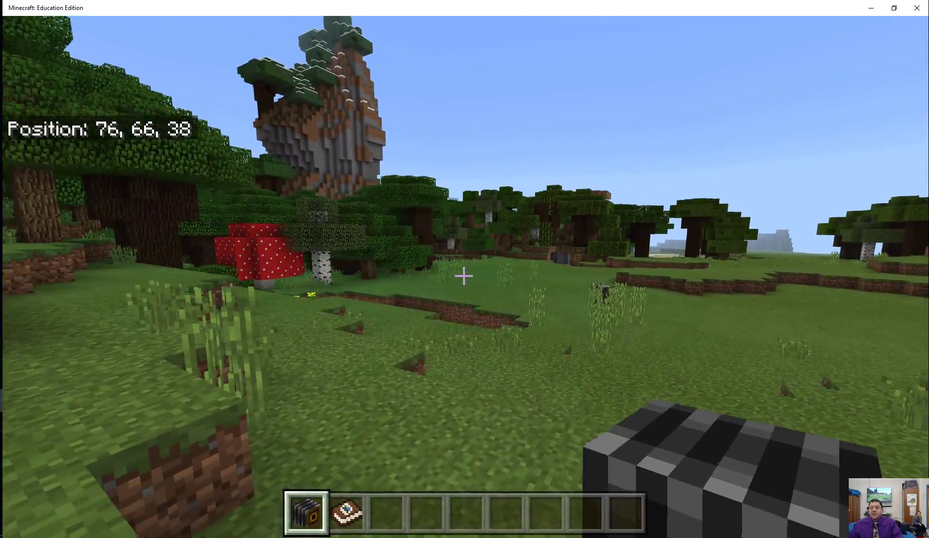
pyautogui.press('w')
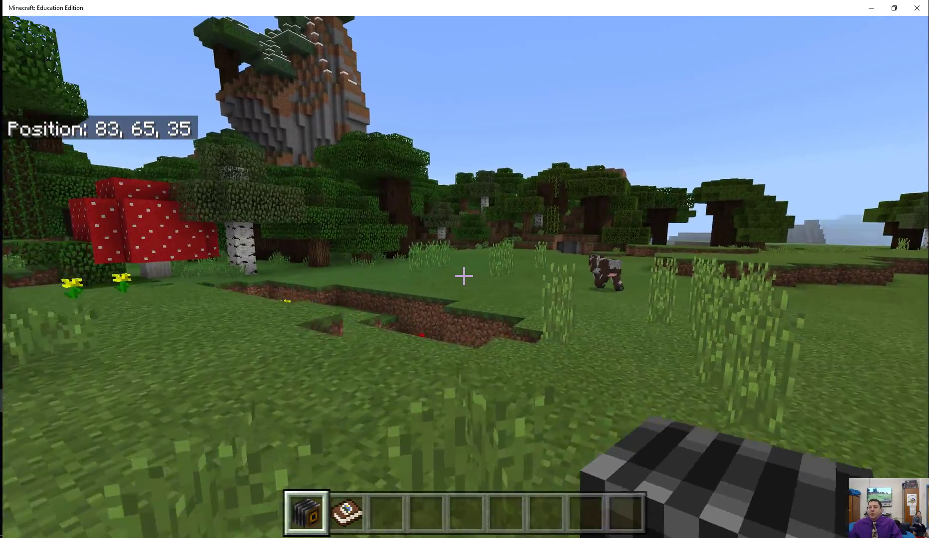
pyautogui.press('w')
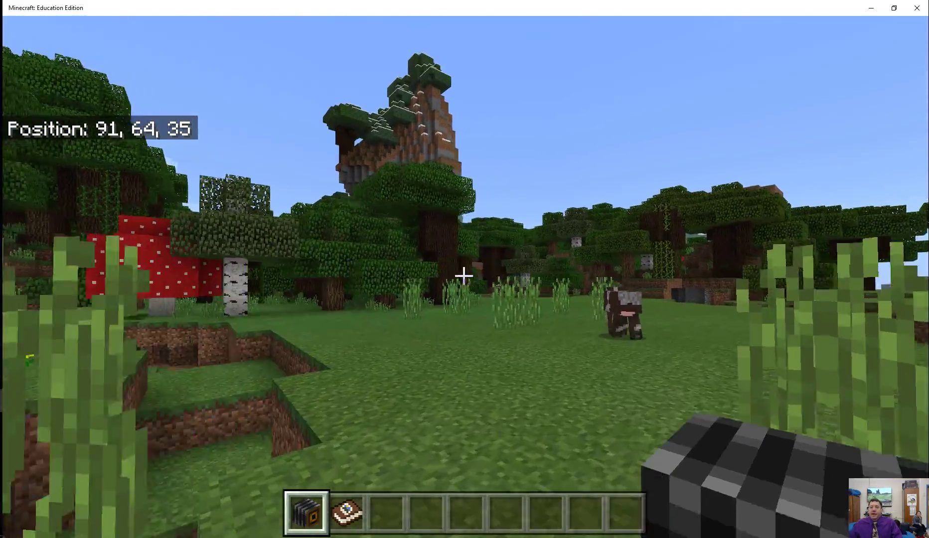
pyautogui.press('w')
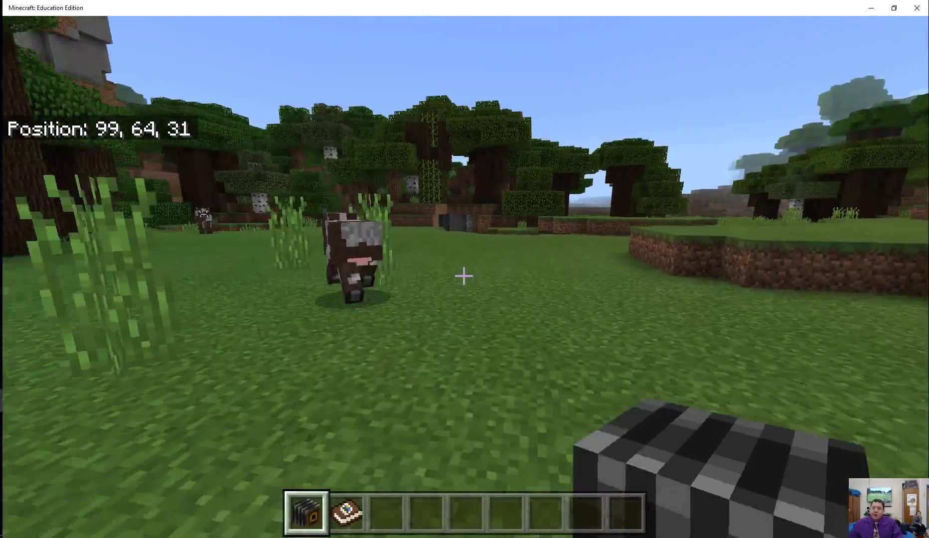
pyautogui.press('w')
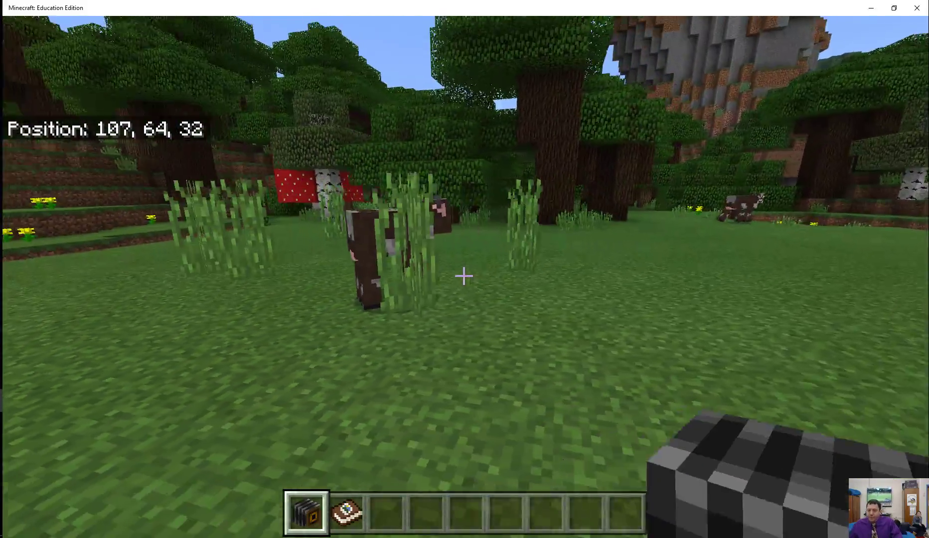
pyautogui.press('w')
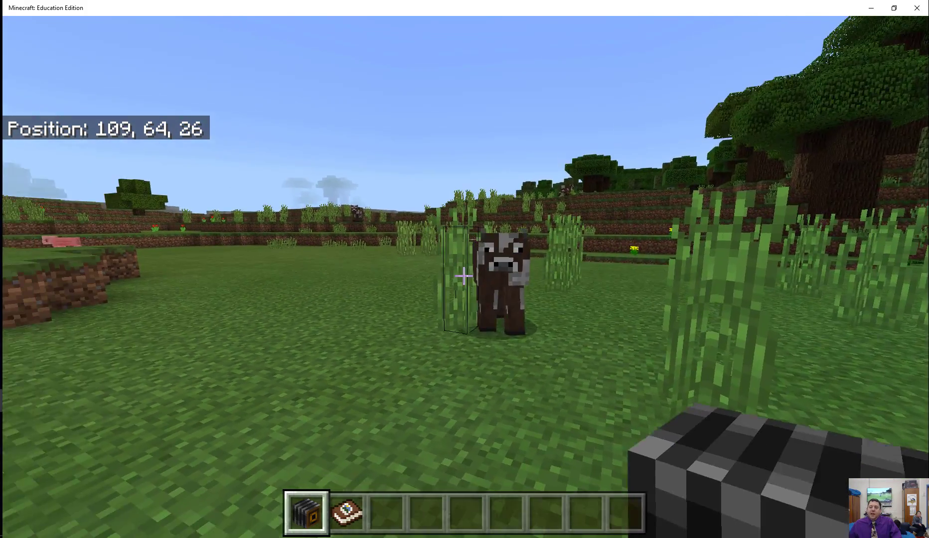
# Photograph the cow, set a tripod camera on the ground, and step back around it
pyautogui.rightClick(463, 276)
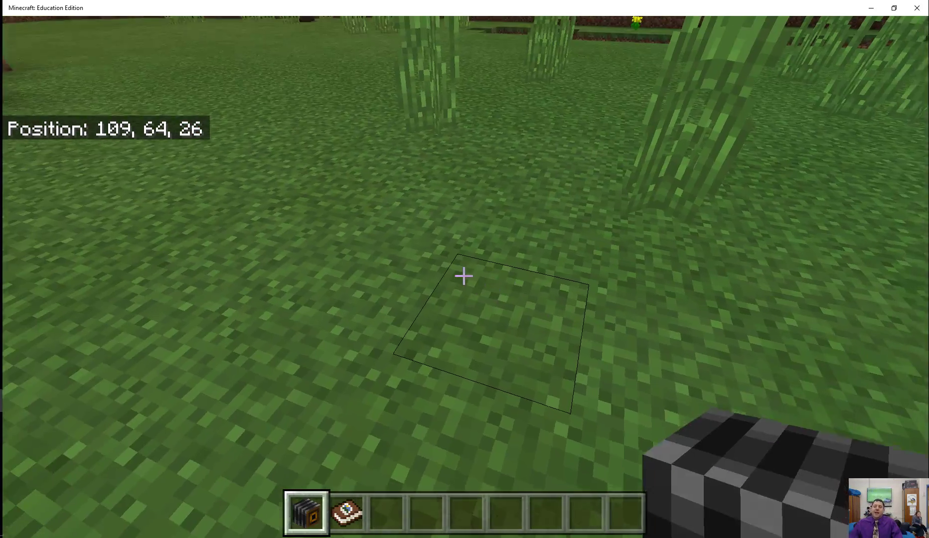
pyautogui.rightClick(464, 275)
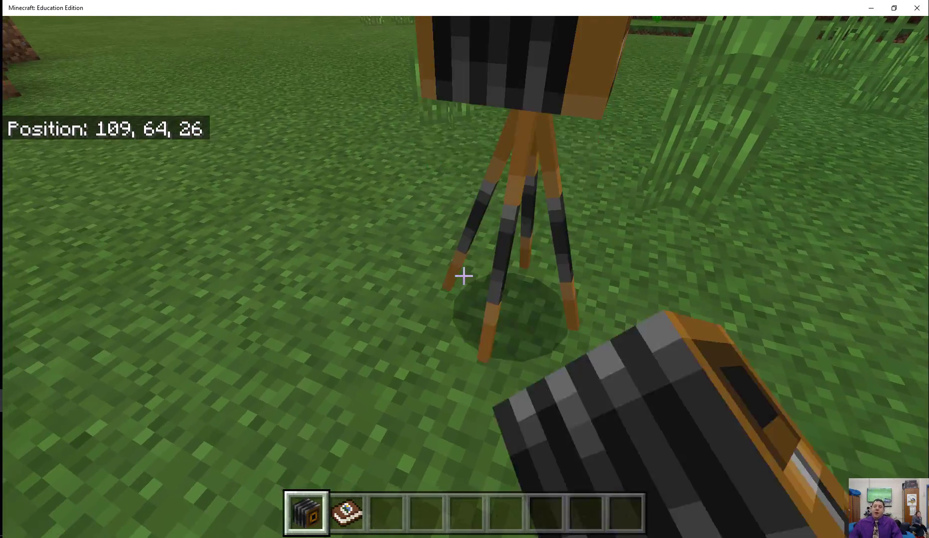
pyautogui.press('w')
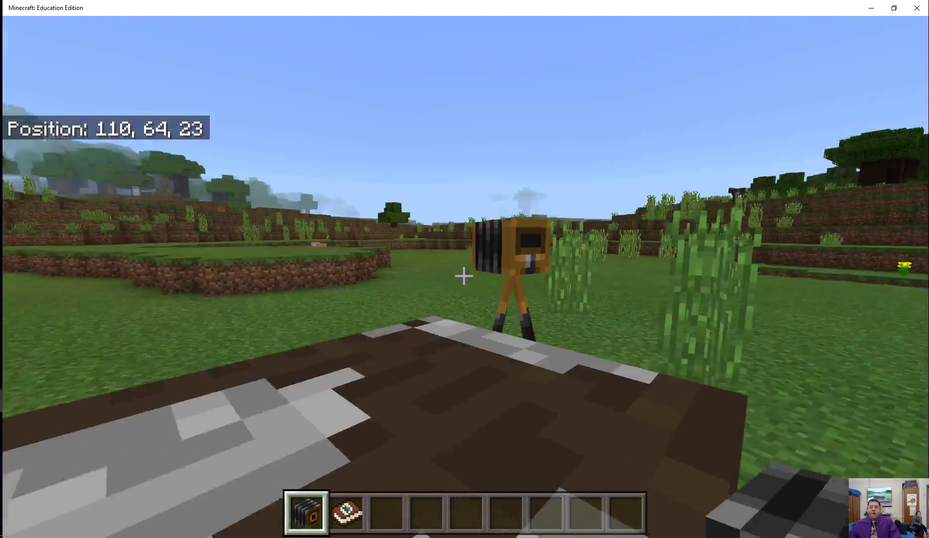
pyautogui.press('w')
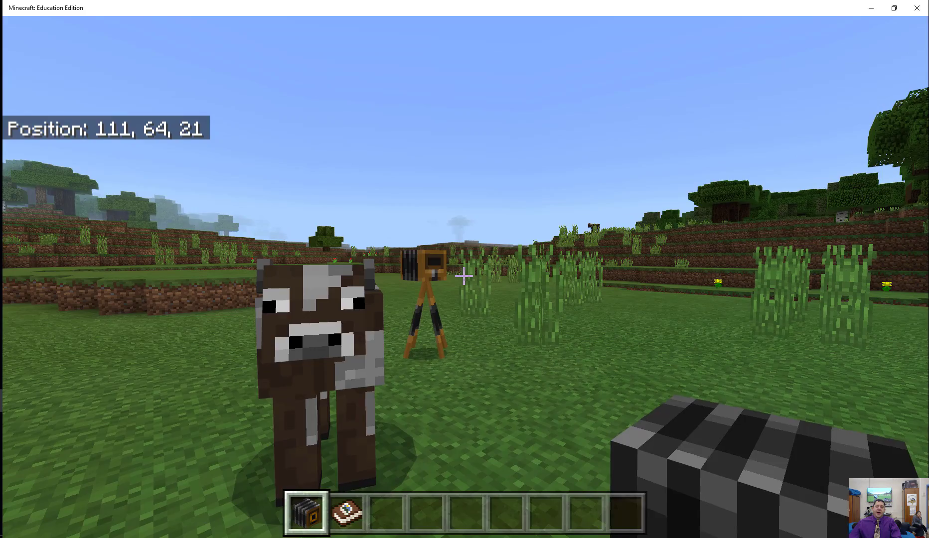
# Take two photos of the cow together with the tripod camera
pyautogui.rightClick(463, 276)
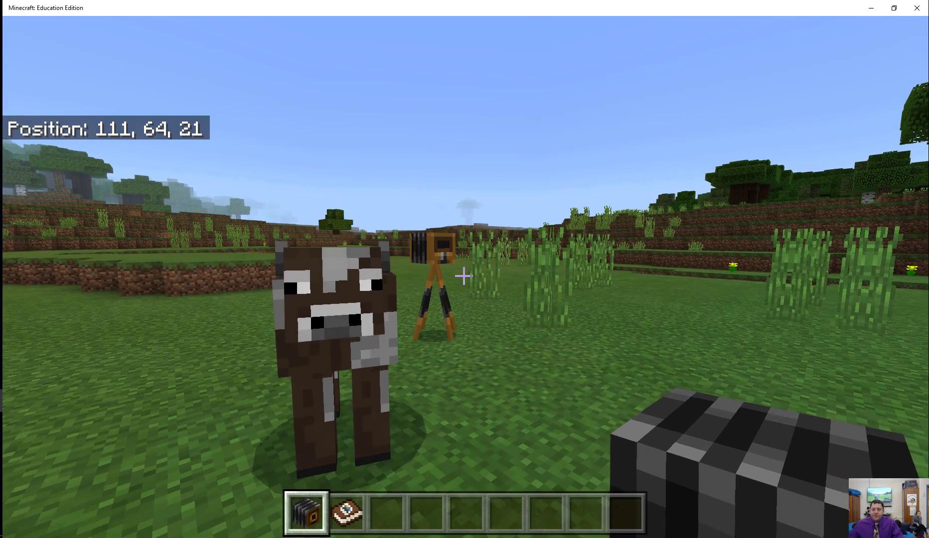
pyautogui.press('w')
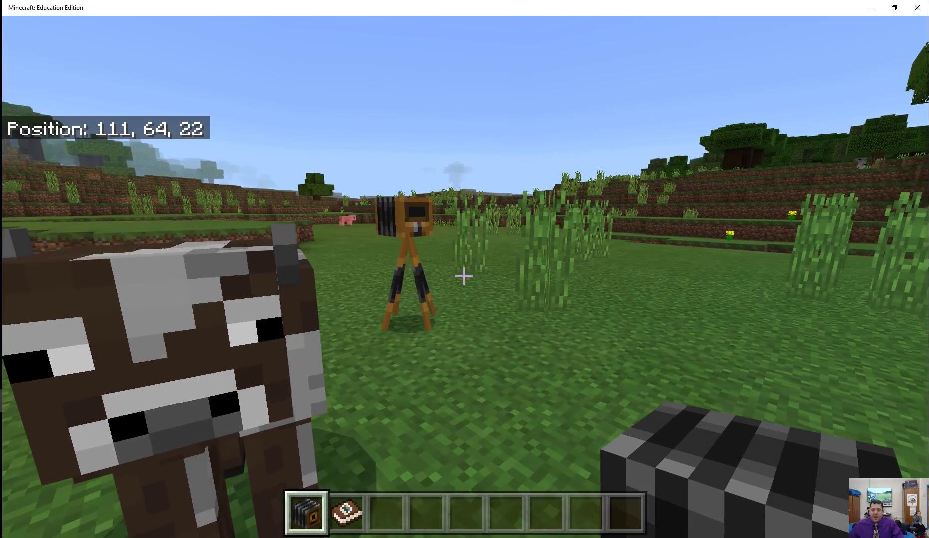
pyautogui.rightClick(464, 276)
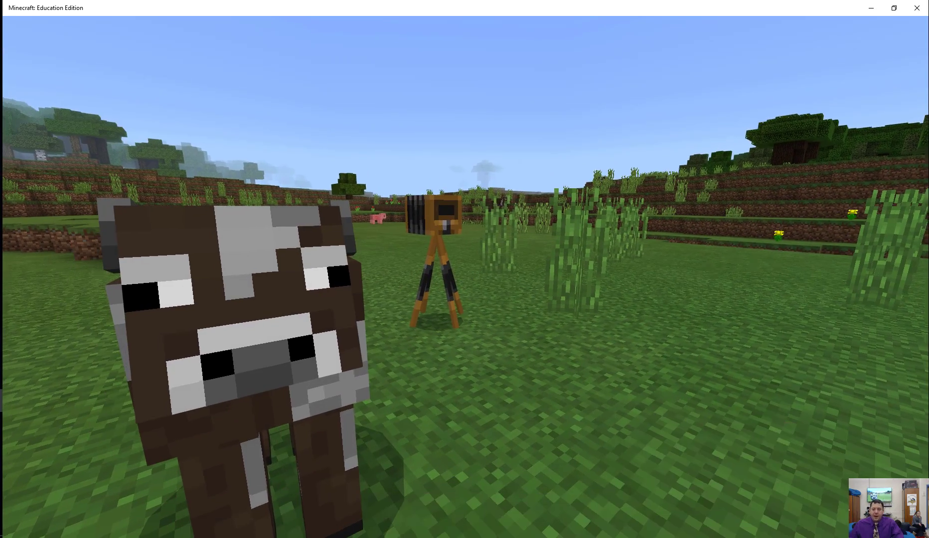
# In third-person view, move beside the cow and take two photos of the player with it
pyautogui.press('F5')
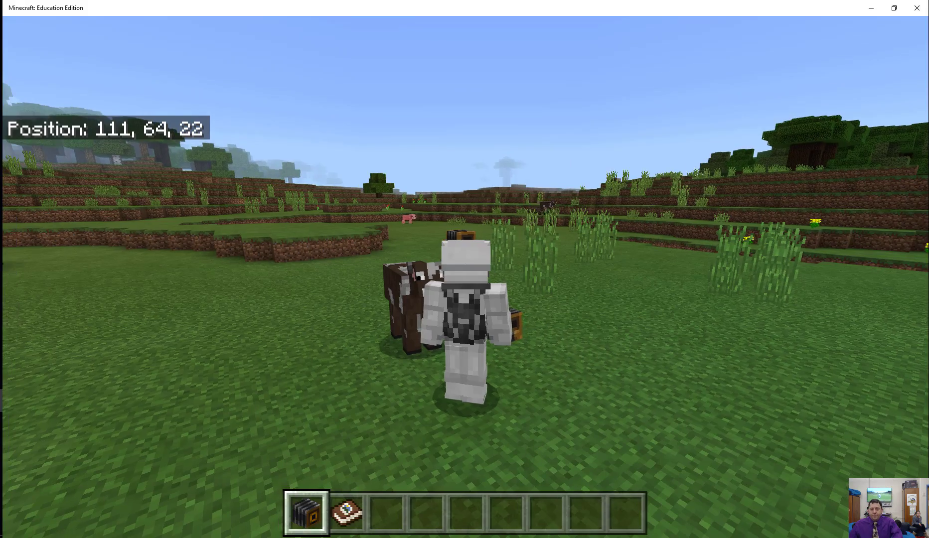
pyautogui.press('w')
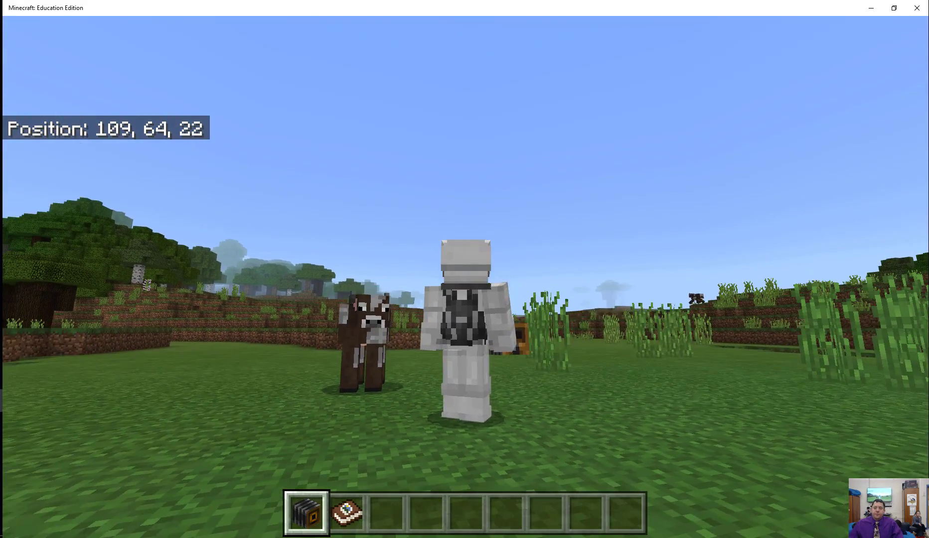
pyautogui.rightClick(460, 218)
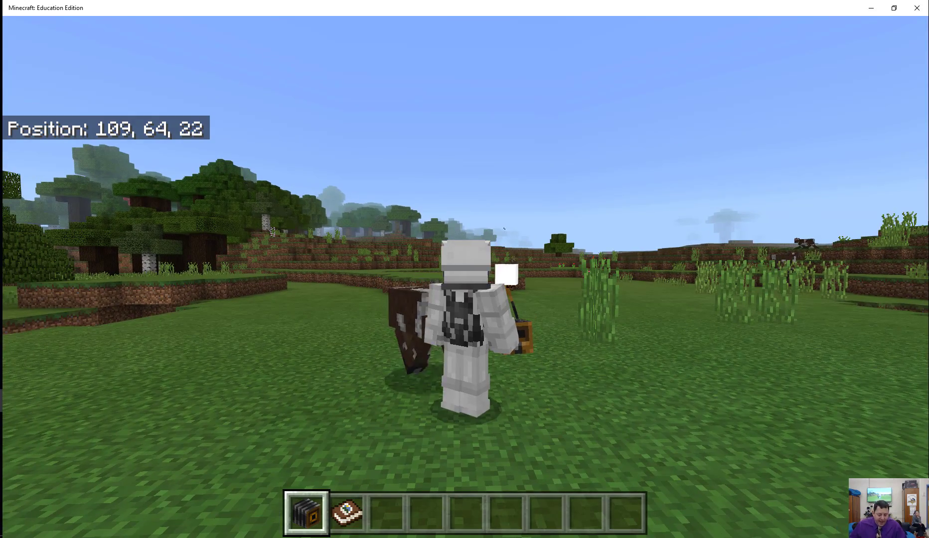
pyautogui.rightClick(464, 269)
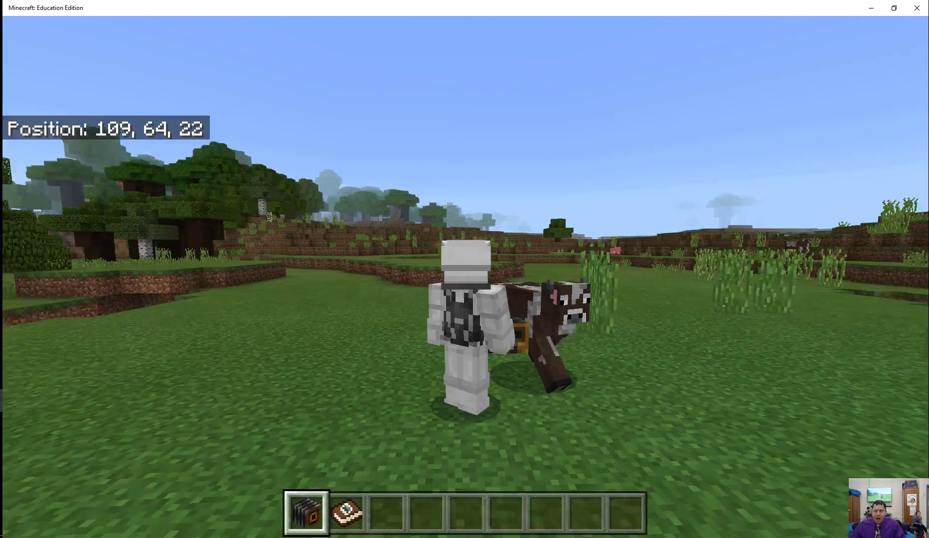